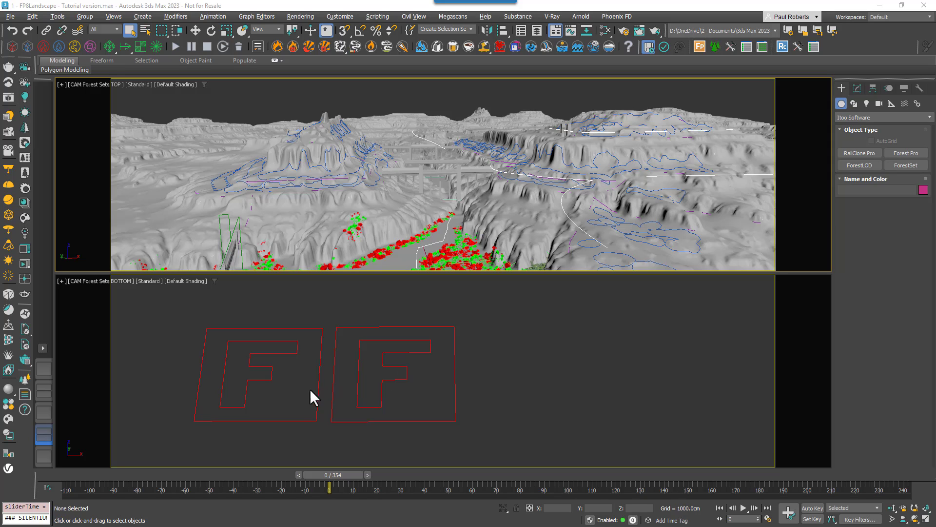
Step: Select the FP Trees and Castle Bits forest icons in turn, then clear the selection
left_click(271, 377)
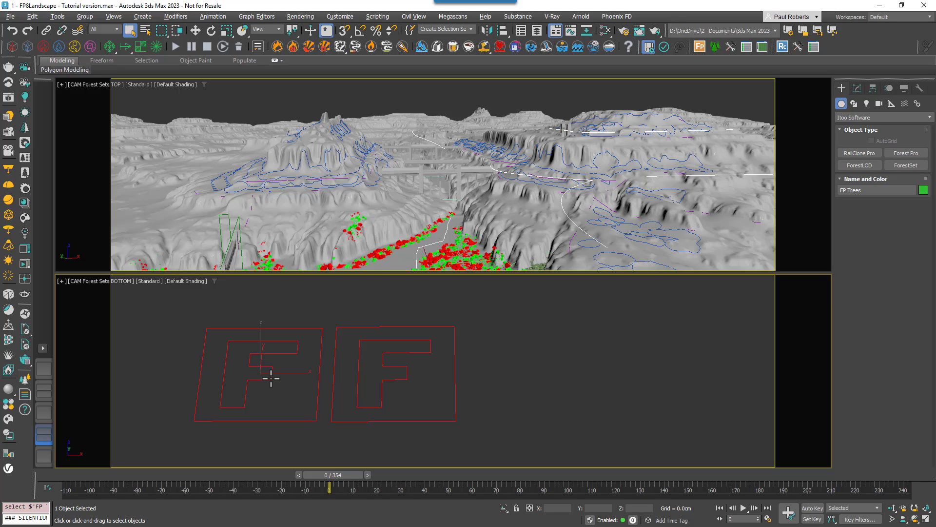
left_click(309, 429)
left_click(306, 420)
left_click(354, 422)
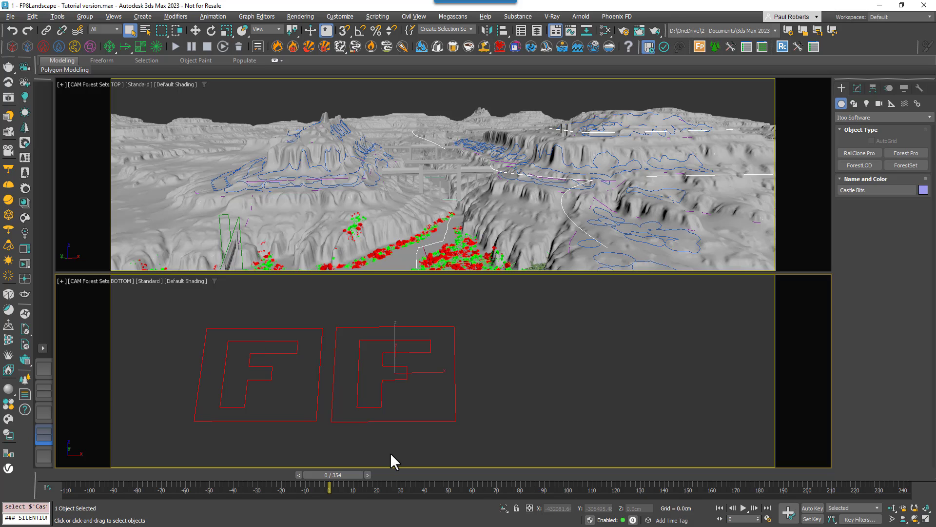
left_click(389, 458)
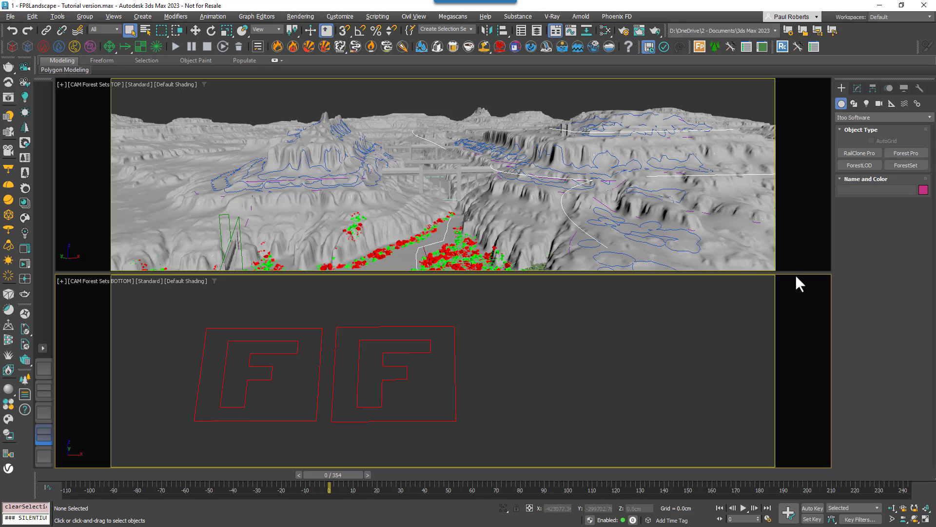
Step: Place a ForestSet icon right of the Forest icons and add Spline_Castle_Mid_Left to it
left_click(922, 165)
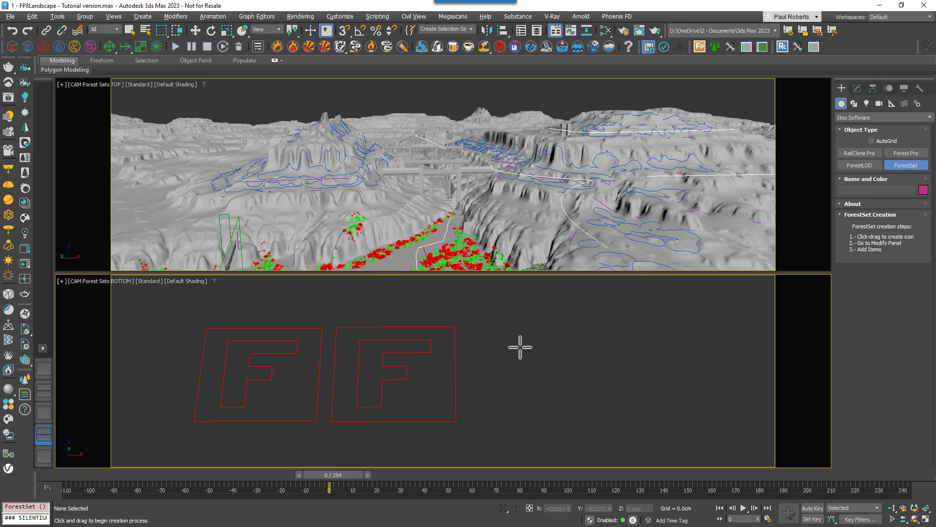
left_click_drag(567, 372, 700, 439)
left_click(856, 89)
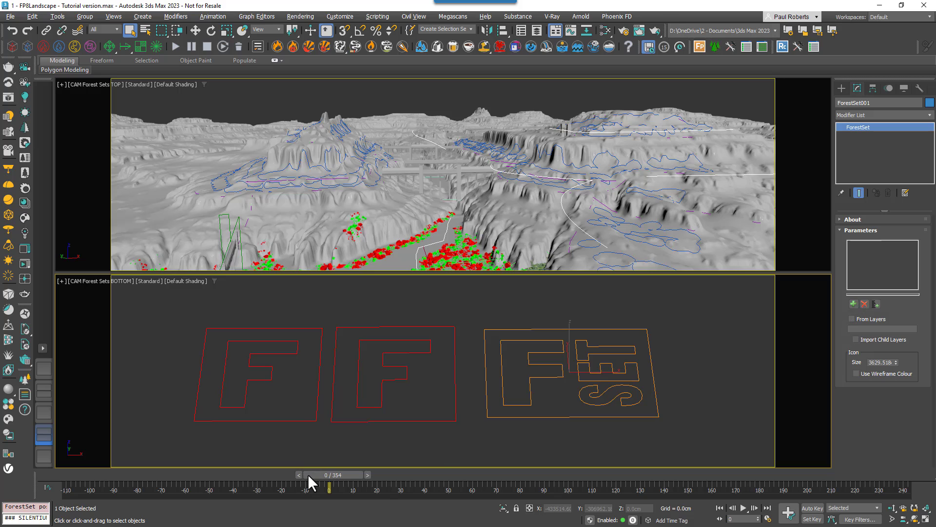
left_click_drag(308, 475, 432, 474)
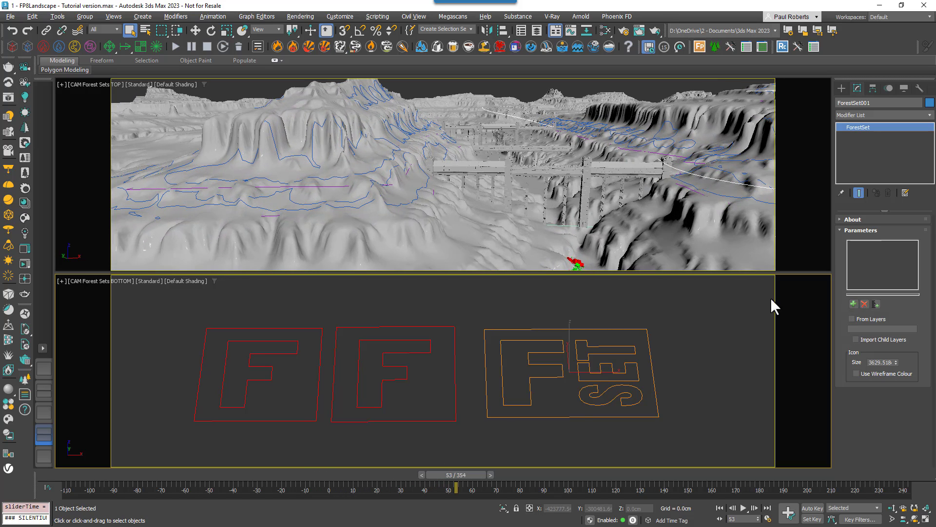
left_click(852, 304)
left_click(283, 209)
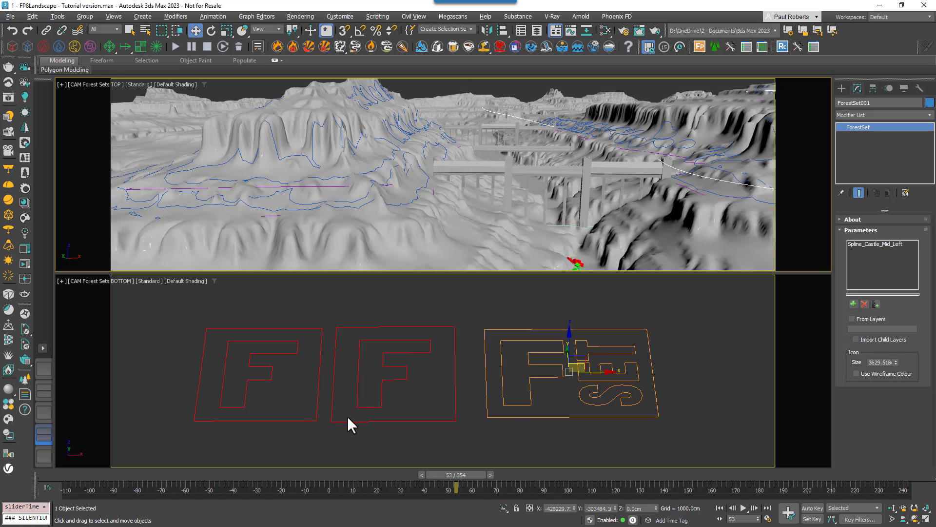
Step: Give the Castle Bits forest a new spline area that uses ForestSet001
left_click(276, 419)
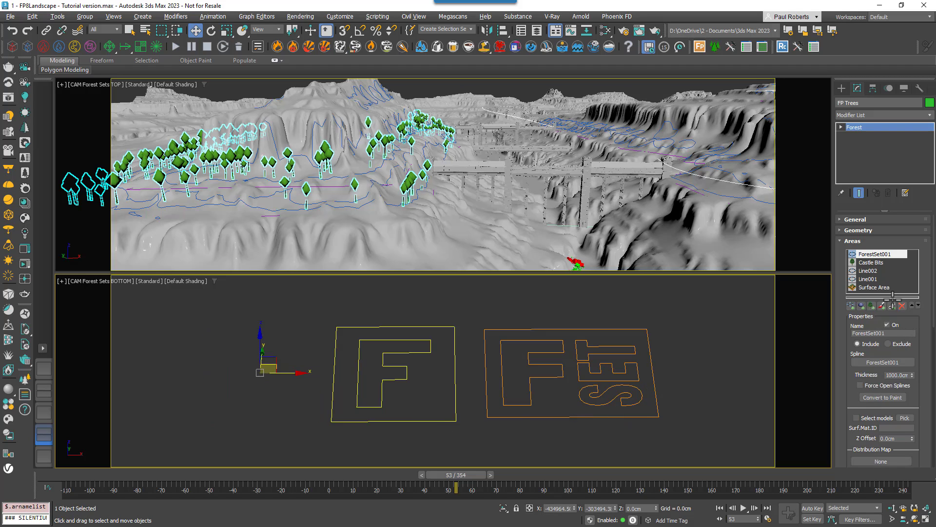
key("ctrl+z")
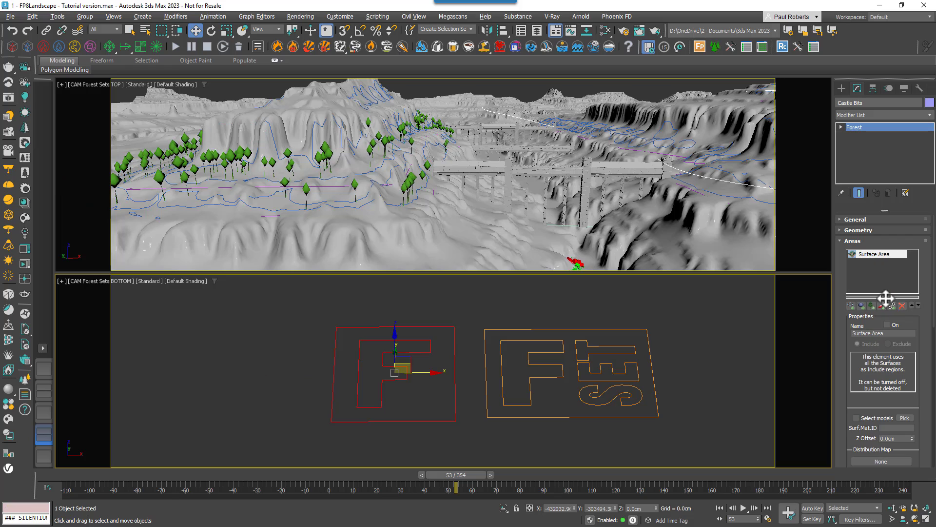
left_click(850, 306)
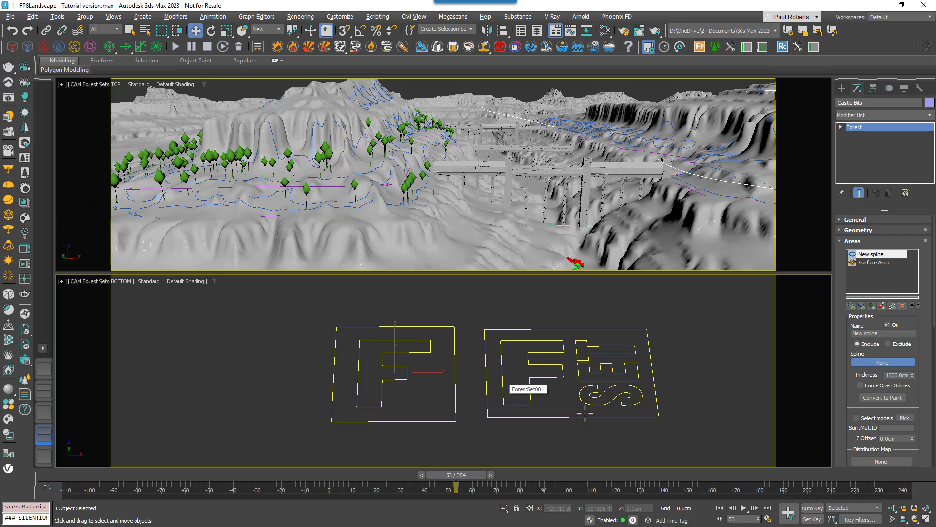
left_click(637, 406)
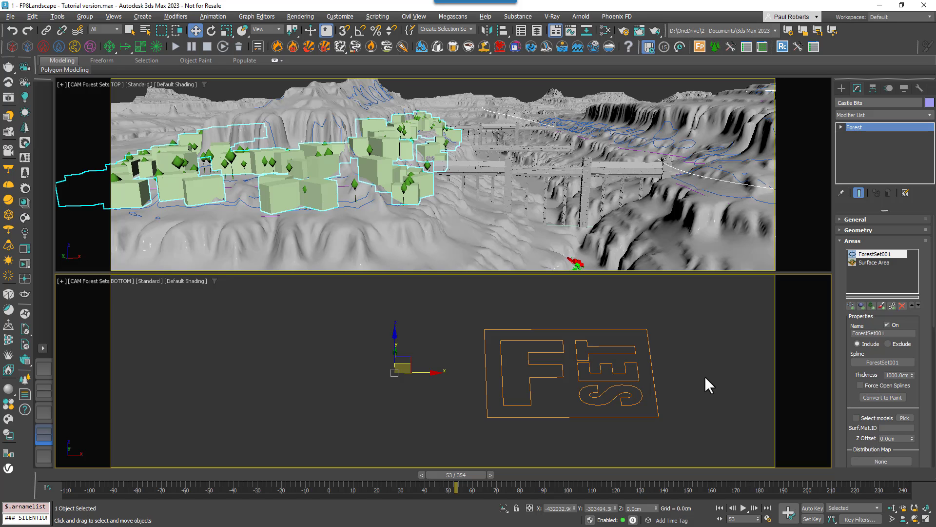
Step: Return to the first frame and set the selection filter to All
left_click_drag(474, 475, 335, 486)
key("ctrl+d")
left_click(104, 30)
left_click(92, 38)
Step: Select ForestSet001 and limit the selection filter to Shapes
left_click(488, 349)
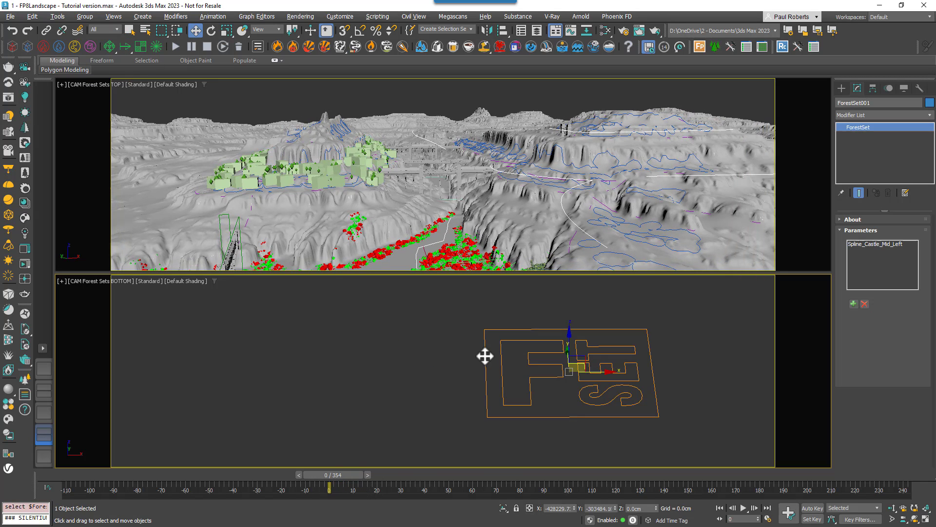
left_click(104, 30)
left_click(101, 50)
Step: Add Spline_Castle_Mid_Right, Spline_Castle_Top_Right, Spline_Castle_Top_Left and Mid to ForestSet001
left_click(855, 302)
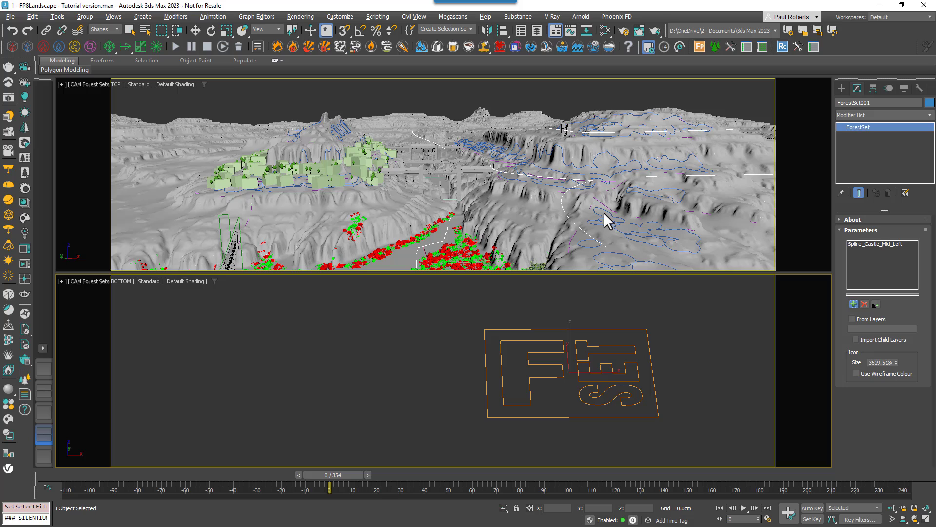
left_click(607, 217)
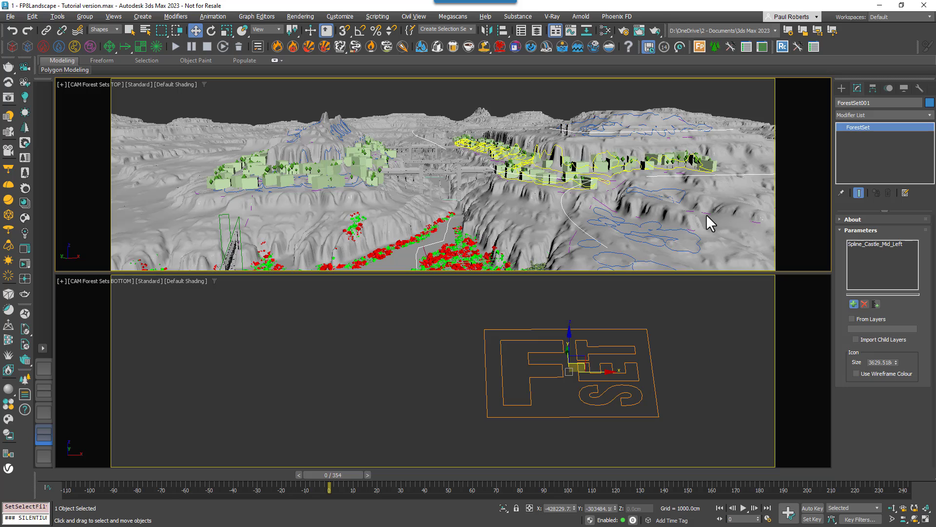
left_click(620, 125)
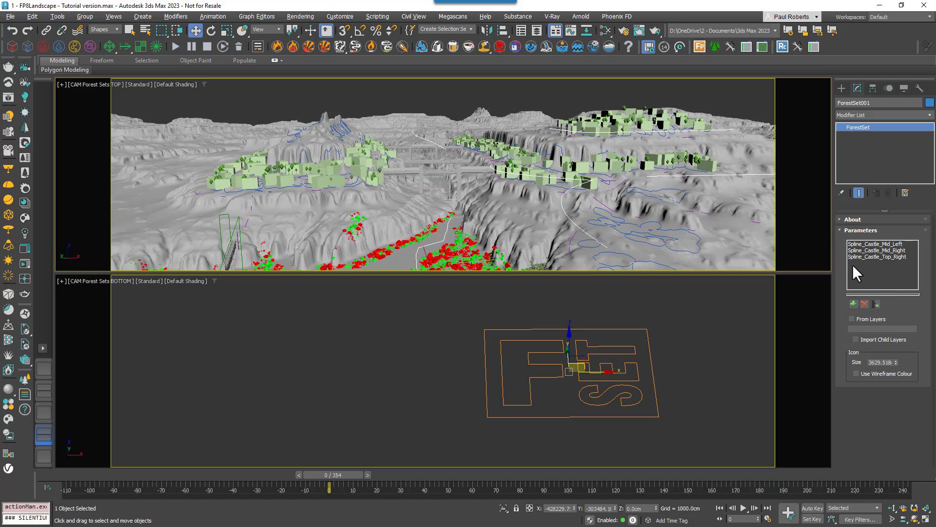
left_click(325, 144)
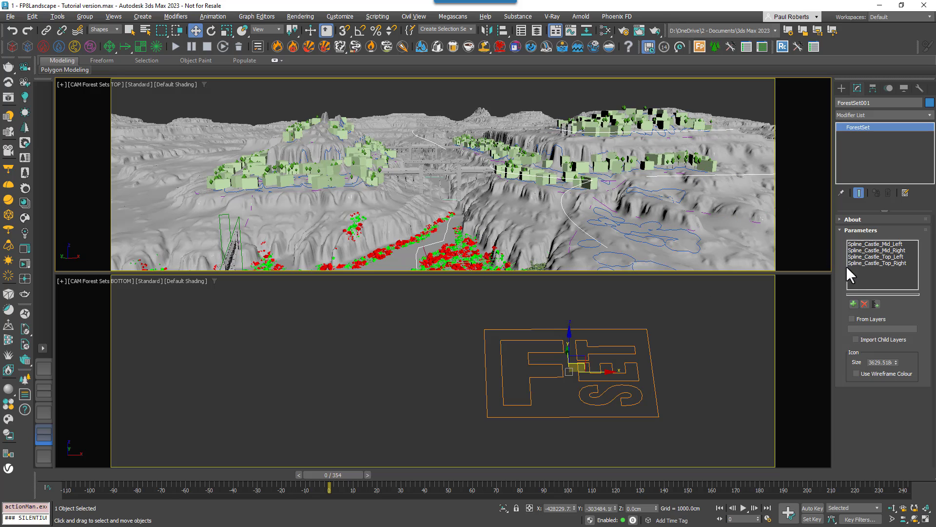
left_click(854, 303)
left_click(641, 261)
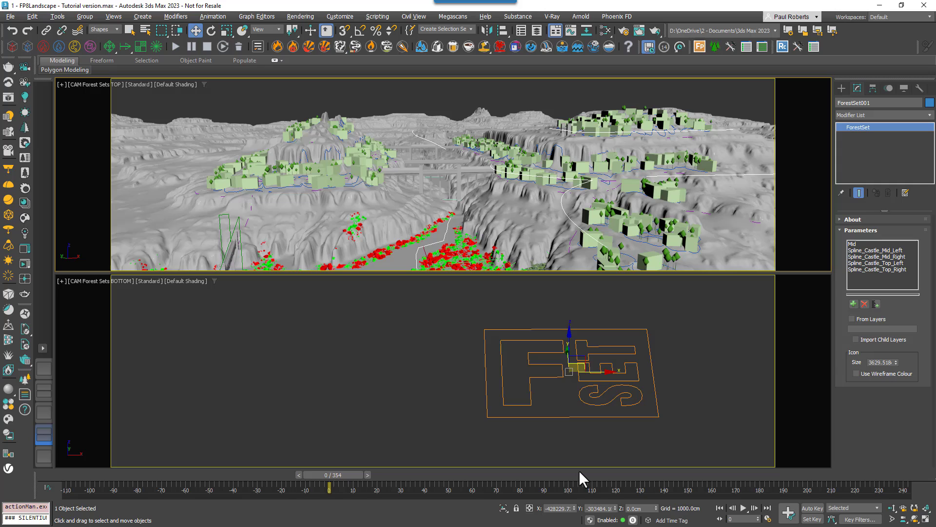
left_click_drag(338, 473, 581, 478)
Step: At frame 105, with the selection filter back on All, begin a new ForestSet
key("w")
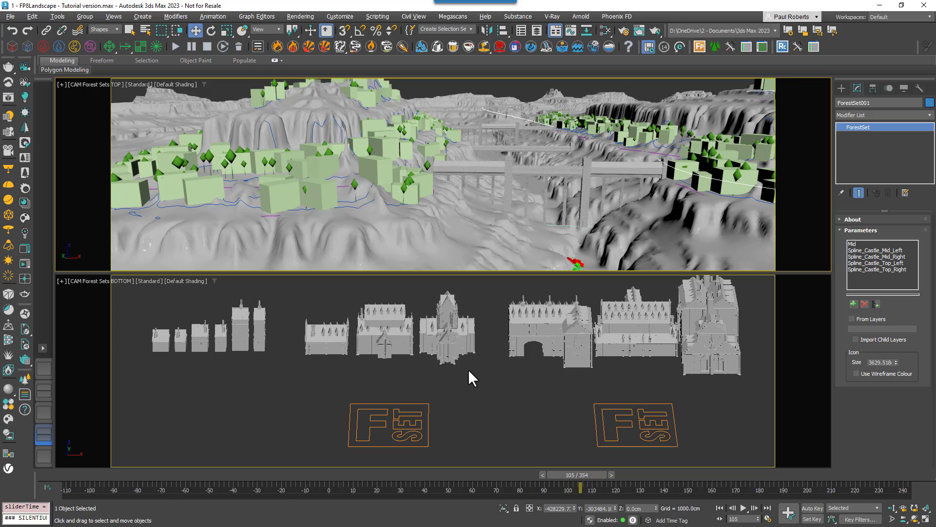
left_click(98, 36)
left_click(841, 88)
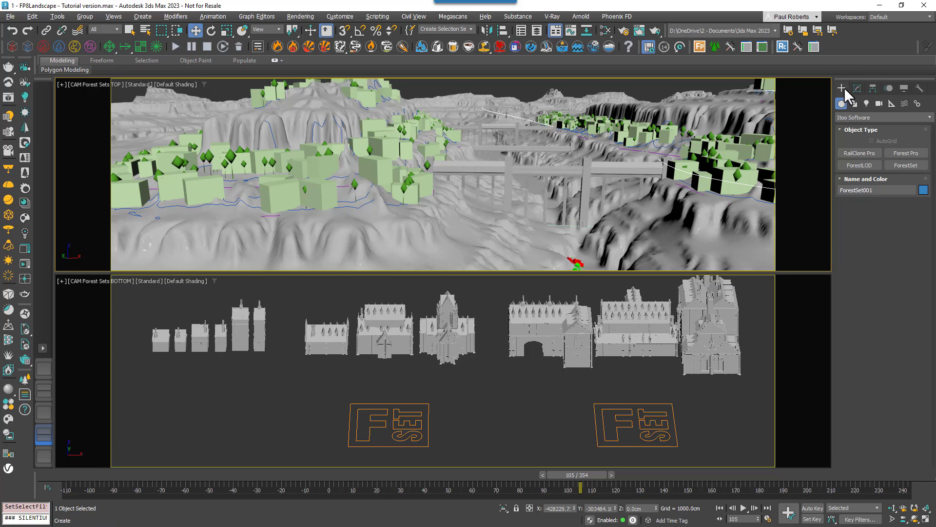
left_click(897, 163)
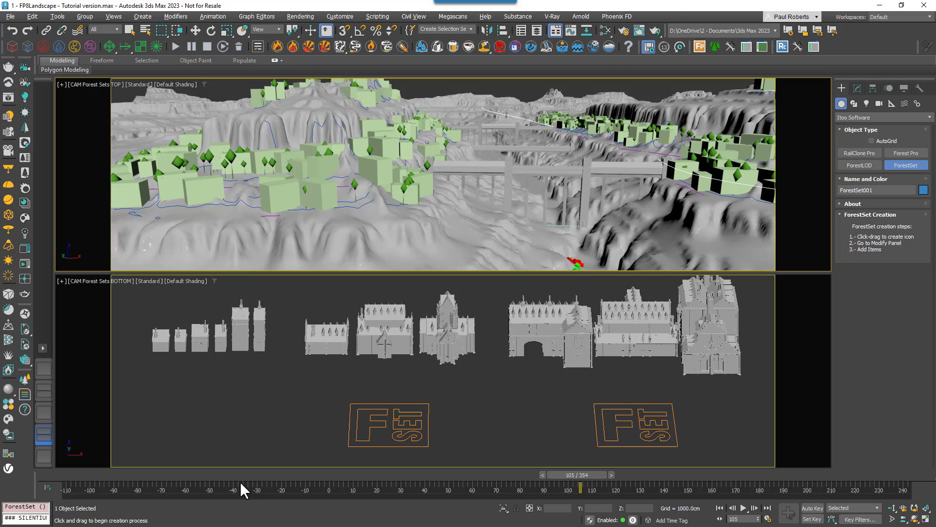
Step: Place a second ForestSet icon at the lower left of the bottom viewport
left_click(190, 408)
left_click_drag(214, 432, 253, 451)
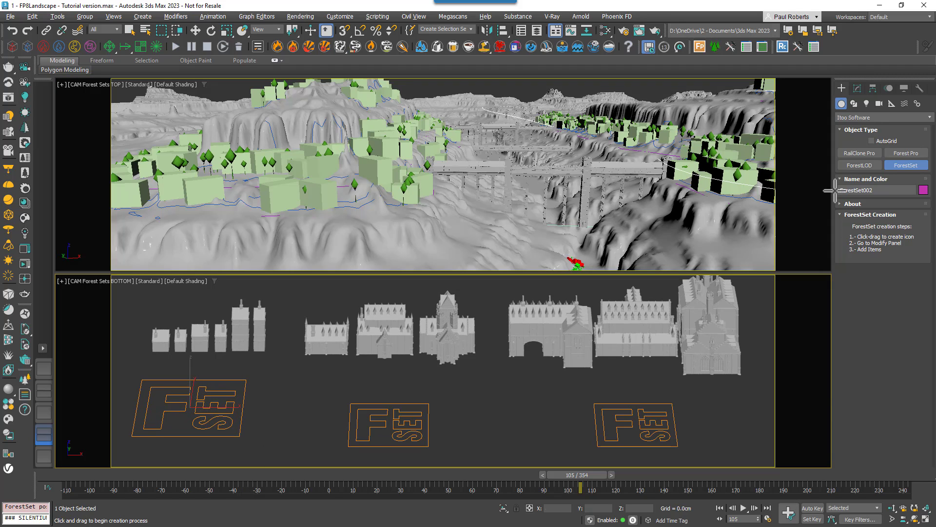
left_click(858, 87)
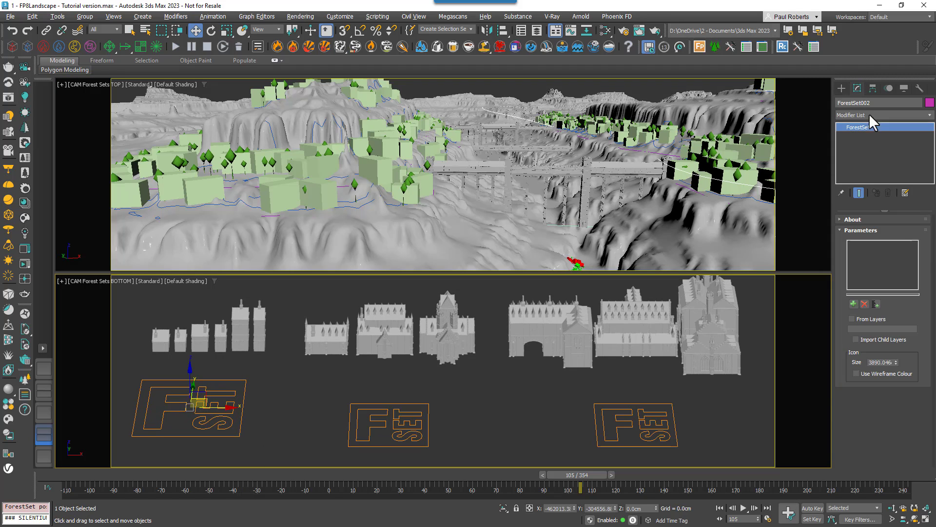
Step: Add Castle_Small_A through Castle_Small_F to ForestSet002 via a 'castle' filtered list
left_click(876, 304)
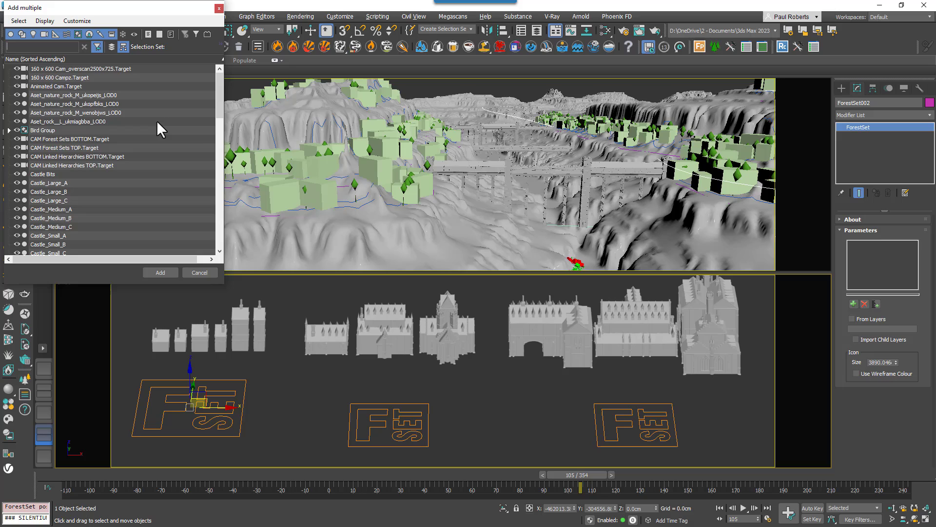
type("castle")
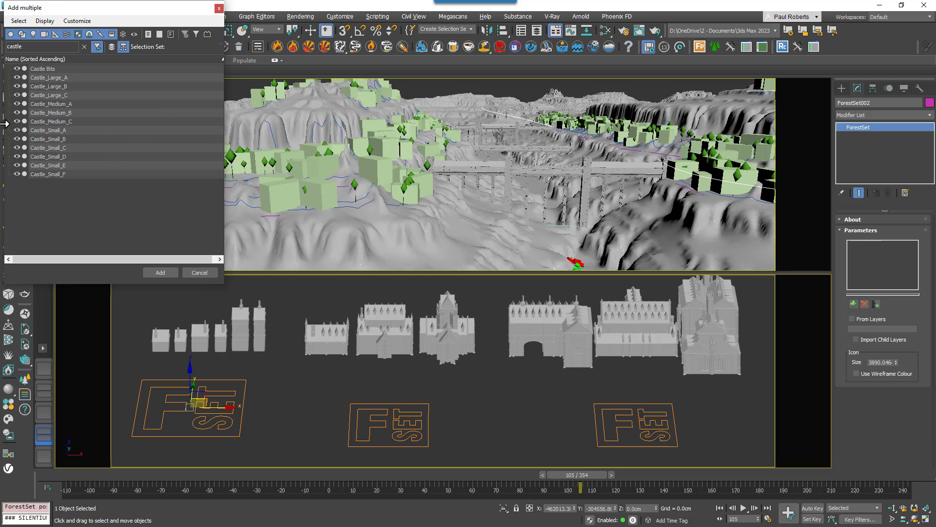
left_click(36, 131)
left_click(49, 174, "shift")
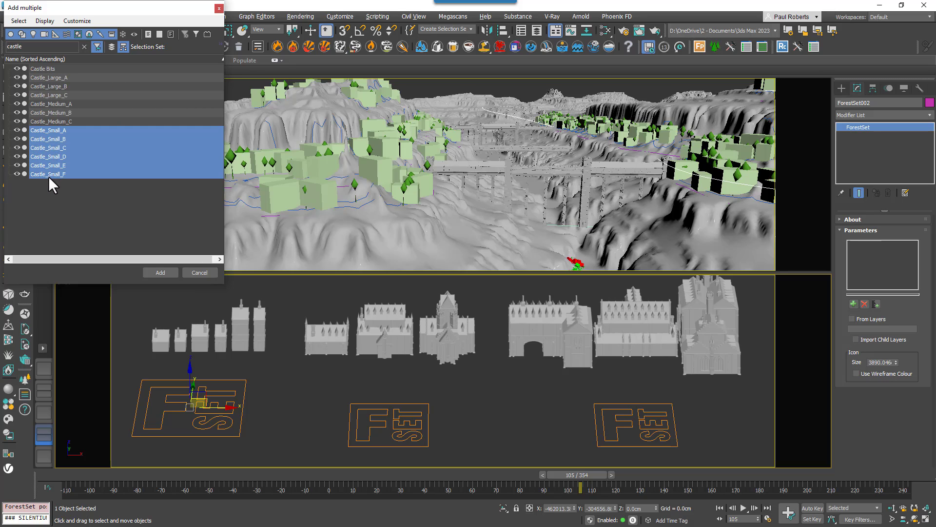
left_click(160, 272)
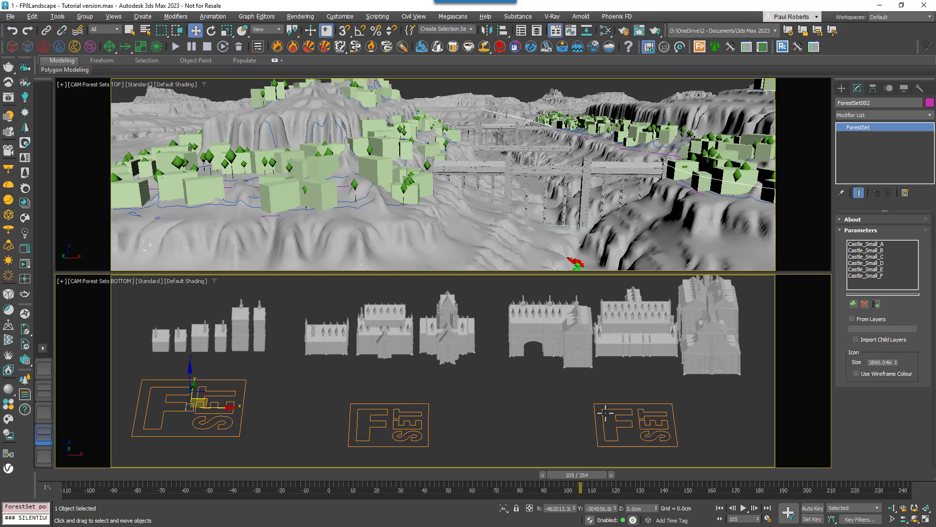
Step: Show ForestSet002 in a teal wireframe colour, then select the Castle Bits forest
left_click(898, 373)
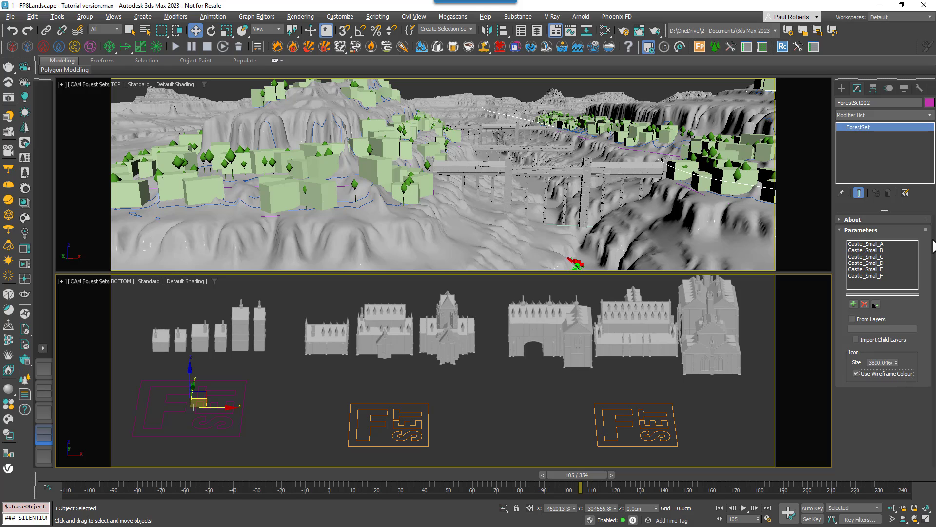
left_click(930, 103)
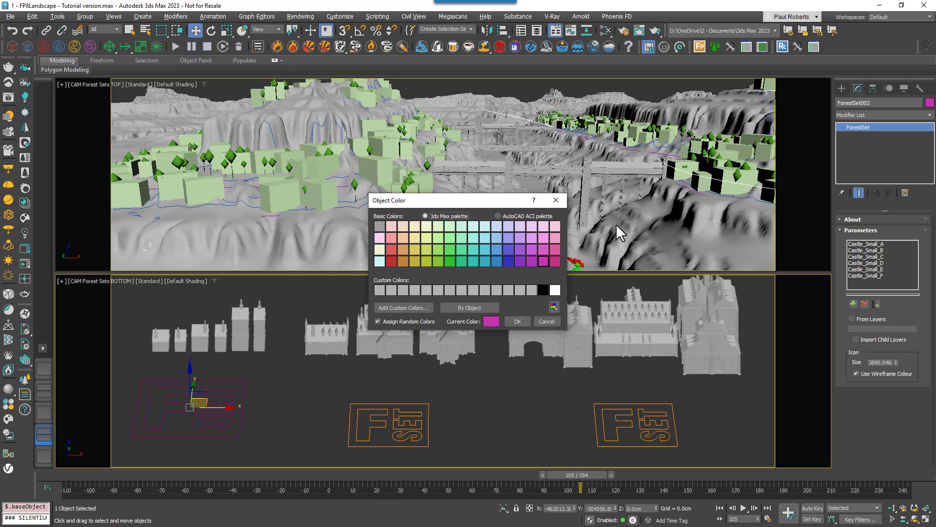
left_click(470, 258)
left_click(518, 321)
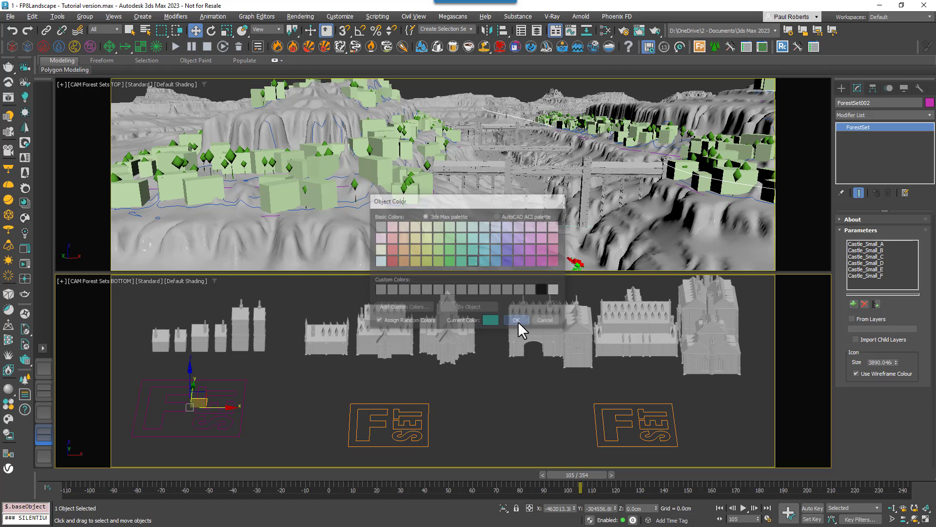
left_click(521, 327)
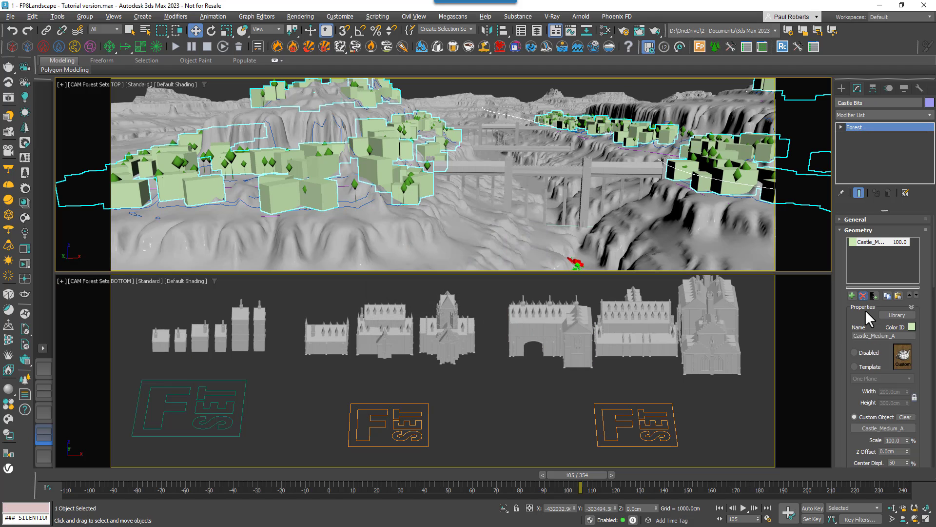
Step: Replace Castle_Medium_A in Castle Bits' geometry with new items, including Large Castle
left_click(862, 295)
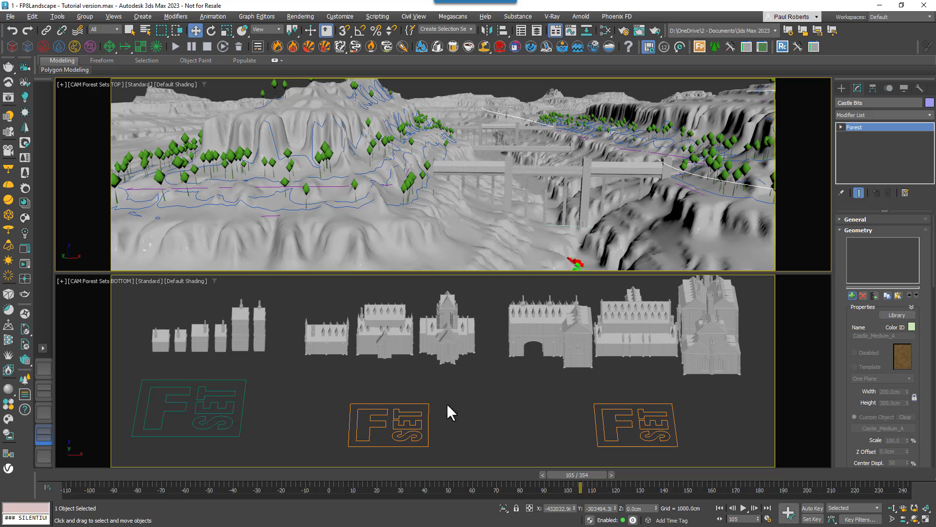
left_click(852, 296)
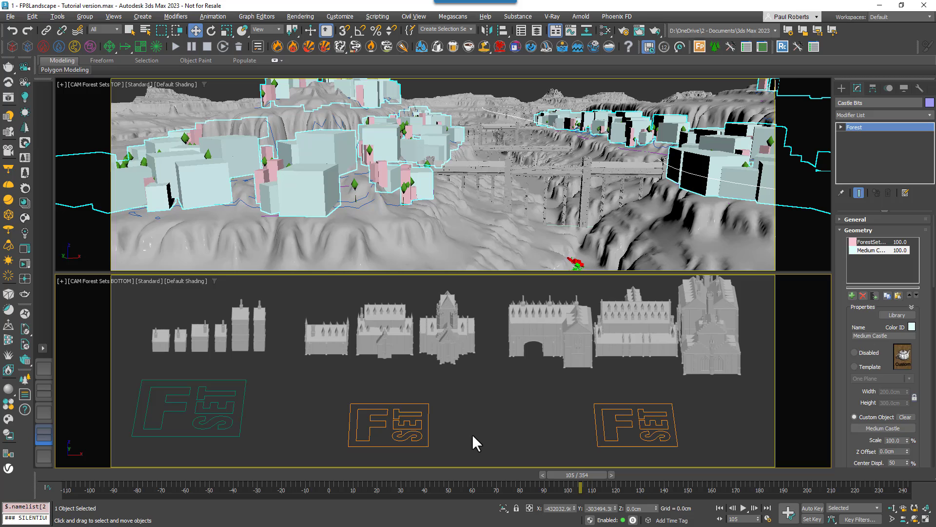
left_click(852, 295)
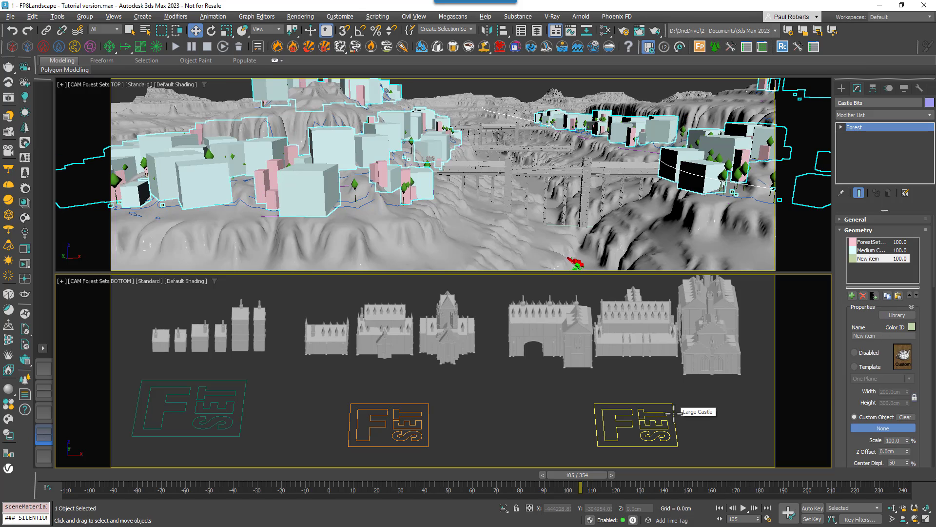
left_click(675, 412)
Step: Set Medium Castle and Large Castle probability to 5 together
left_click_drag(832, 380, 748, 382)
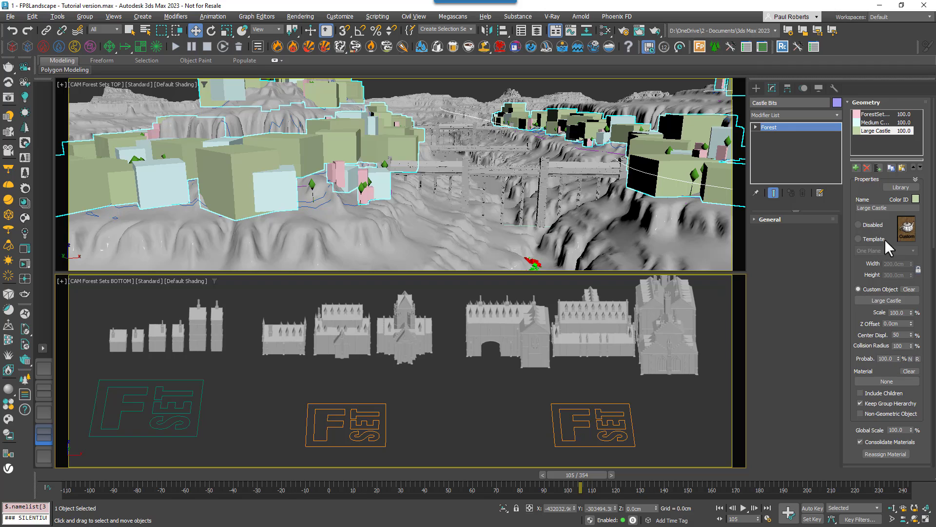
left_click(877, 123, "ctrl")
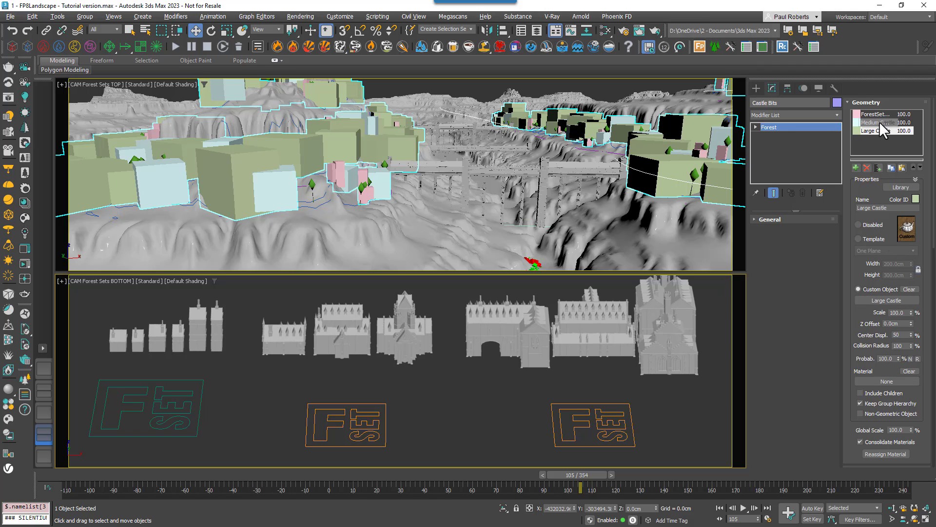
double_click(888, 359)
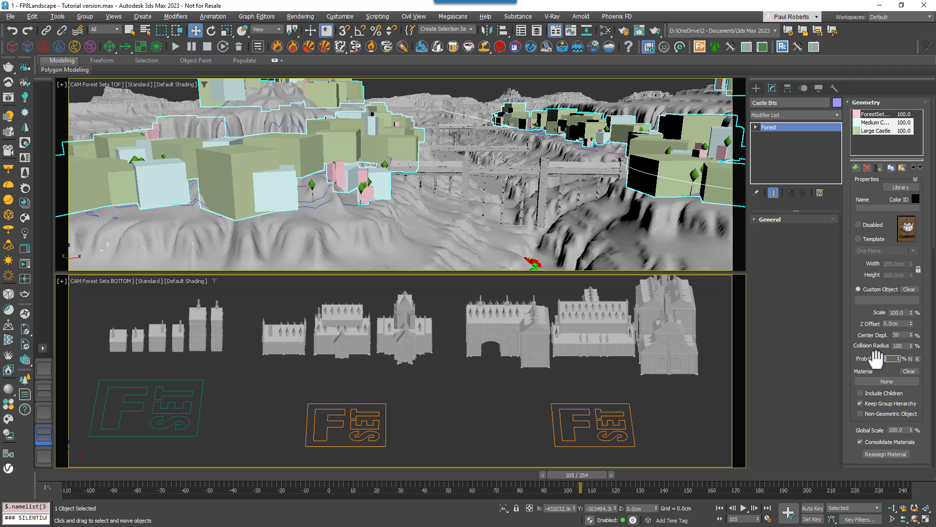
type("5")
key("Return")
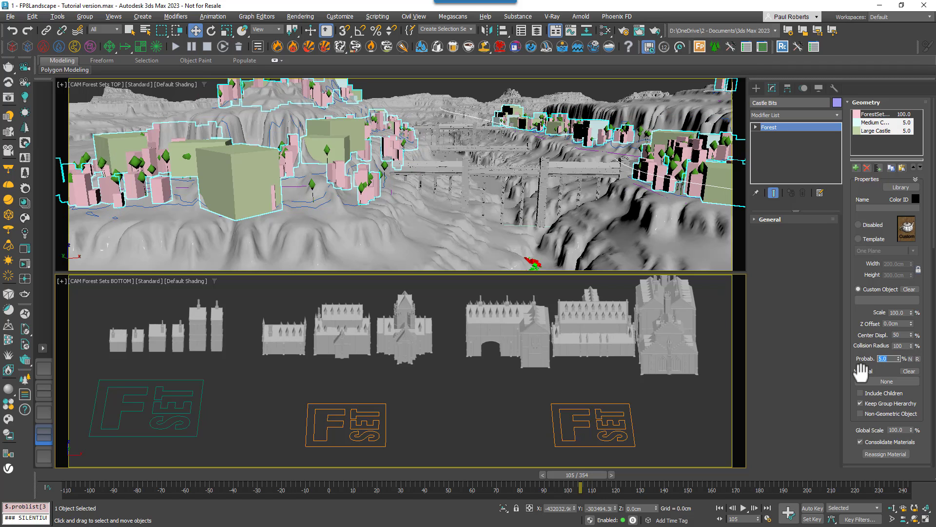
left_click(856, 358)
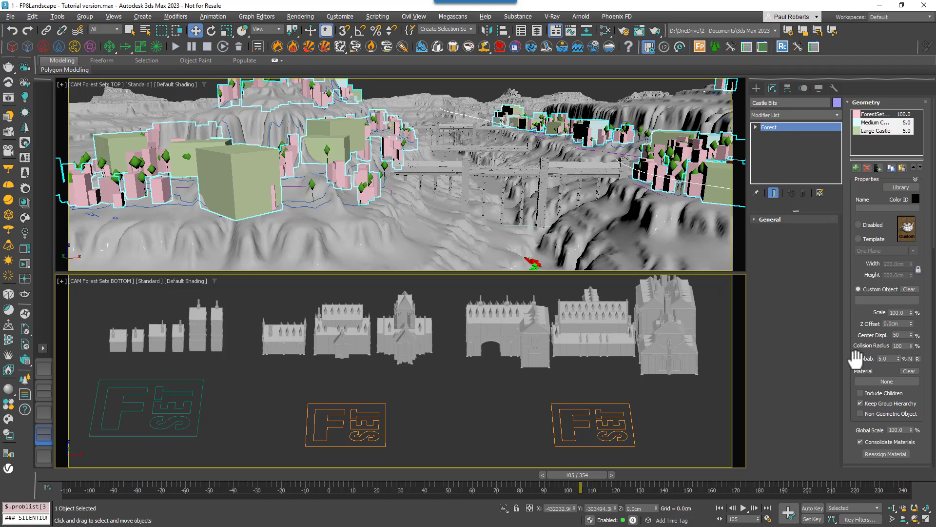
left_click(902, 115)
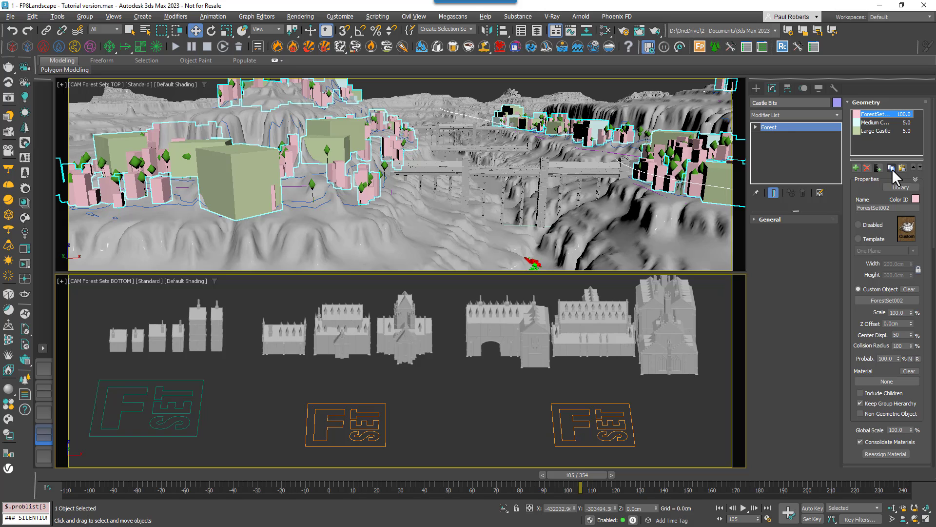
Step: Move to the catapult frames and expand the References layer in the Layer Explorer
left_click_drag(580, 487, 337, 487)
key("w")
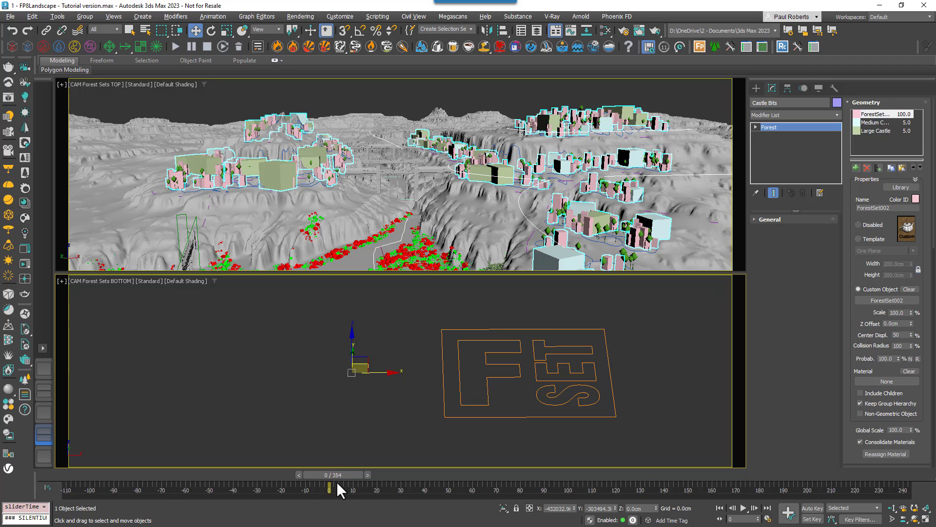
left_click_drag(338, 476, 91, 480)
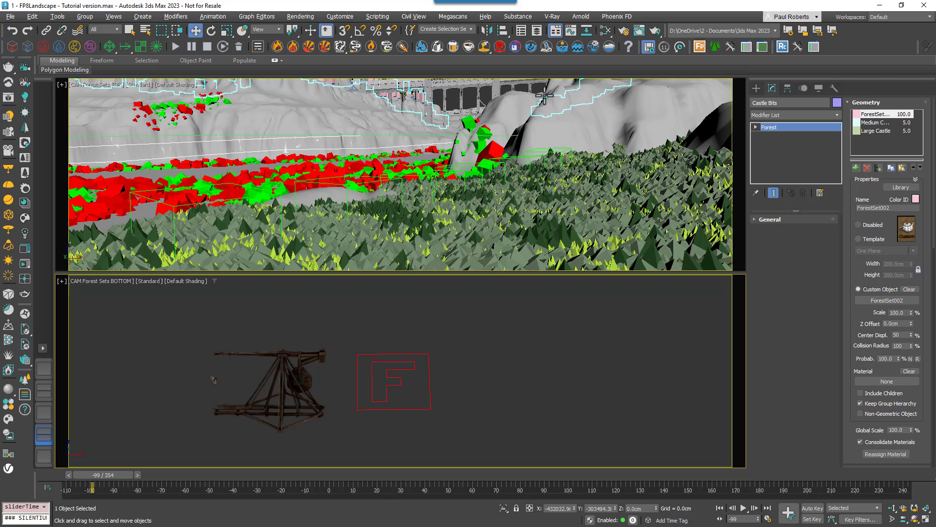
left_click(555, 30)
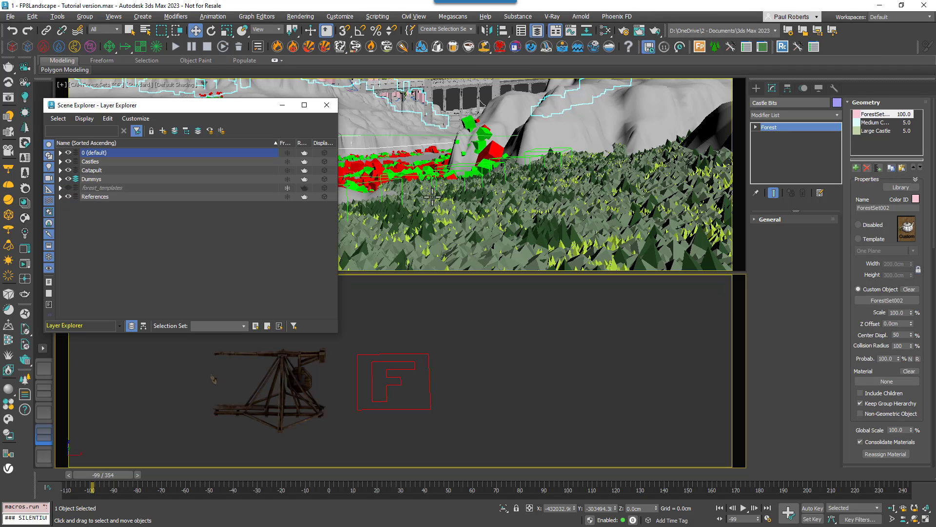
left_click(60, 197)
left_click_drag(136, 106, 115, 230)
left_click(756, 88)
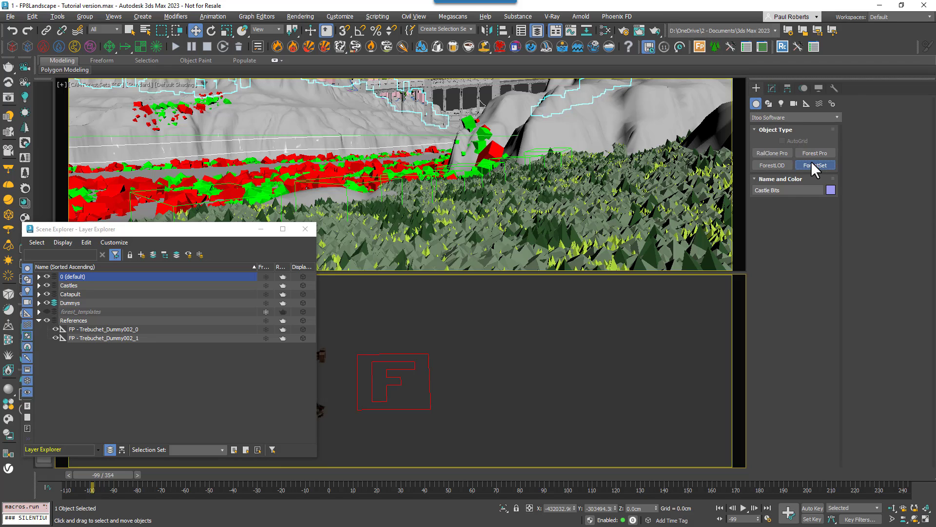
Step: Create ForestSet003 in the bottom view, set to gather objects from the References layer
left_click(814, 165)
left_click_drag(521, 386, 642, 440)
left_click(770, 88)
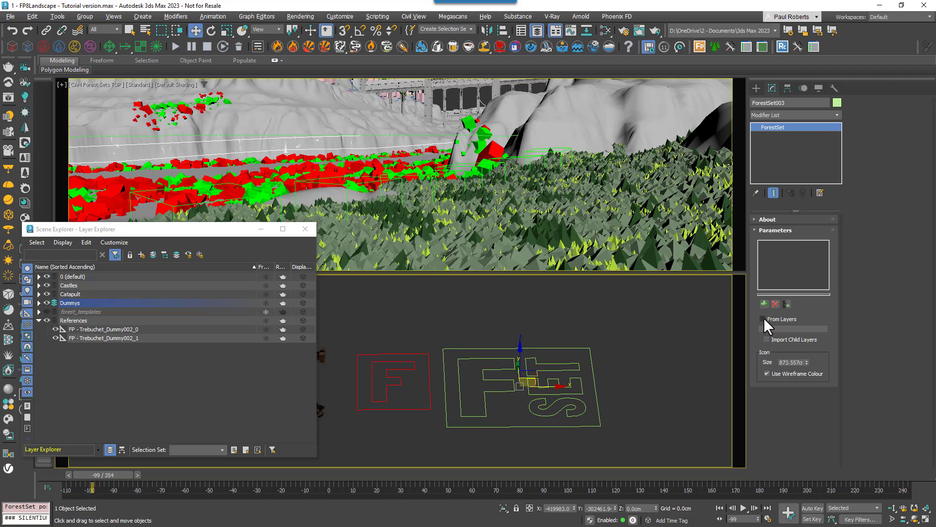
left_click(762, 319)
left_click(771, 329)
double_click(772, 329)
Step: Set FP - Trebuchet to Reference distribution using ForestSet003, then expand the Dummys layer
left_click(429, 402)
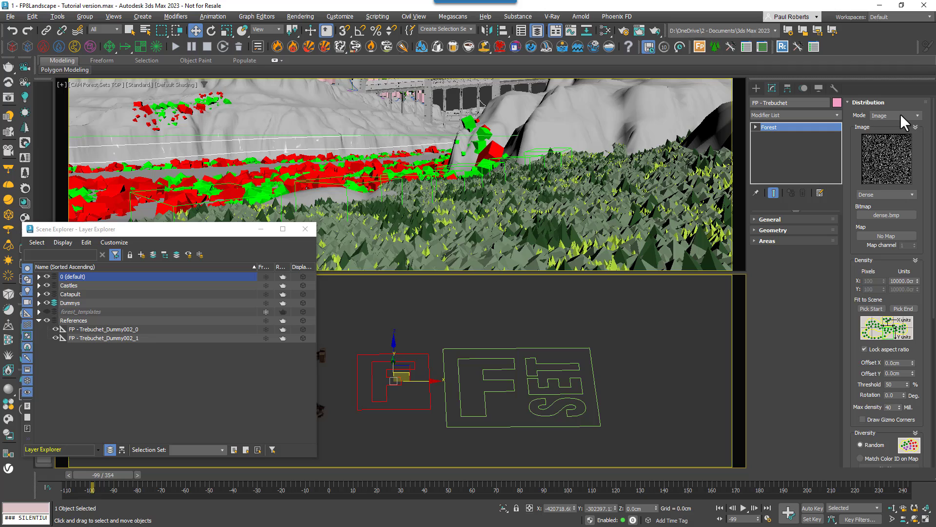
left_click(893, 138)
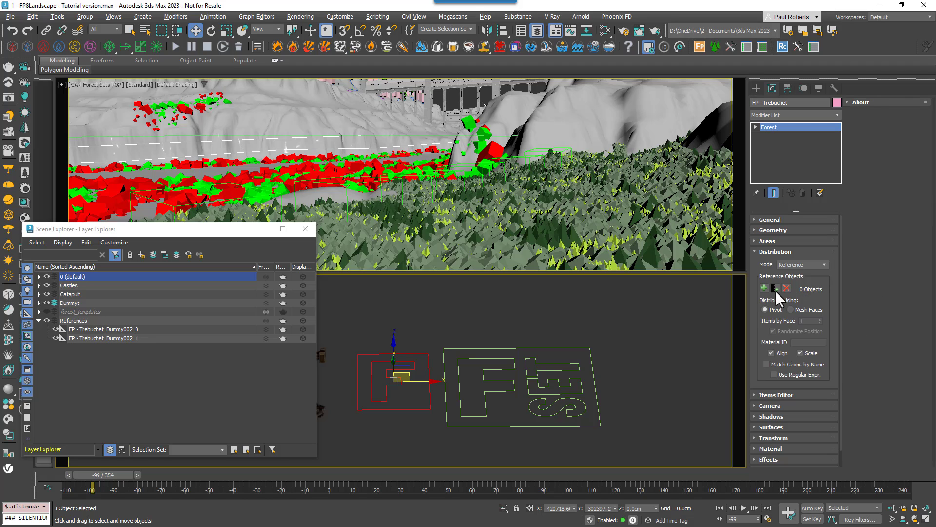
left_click(766, 286)
left_click(593, 376)
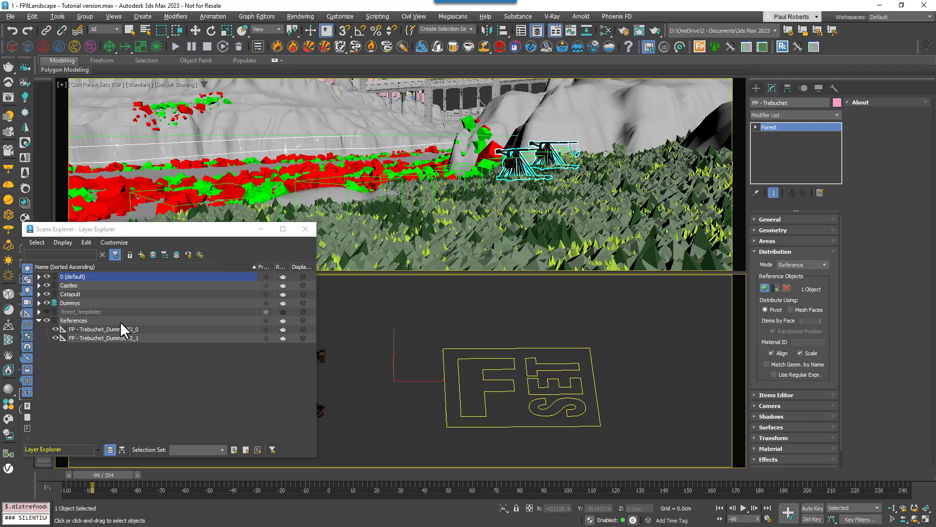
left_click(38, 303)
Step: Drag trebuchet dummies 002_2 to 002_6 into References, then move Dummy002_4 further across the grass
left_click(88, 339)
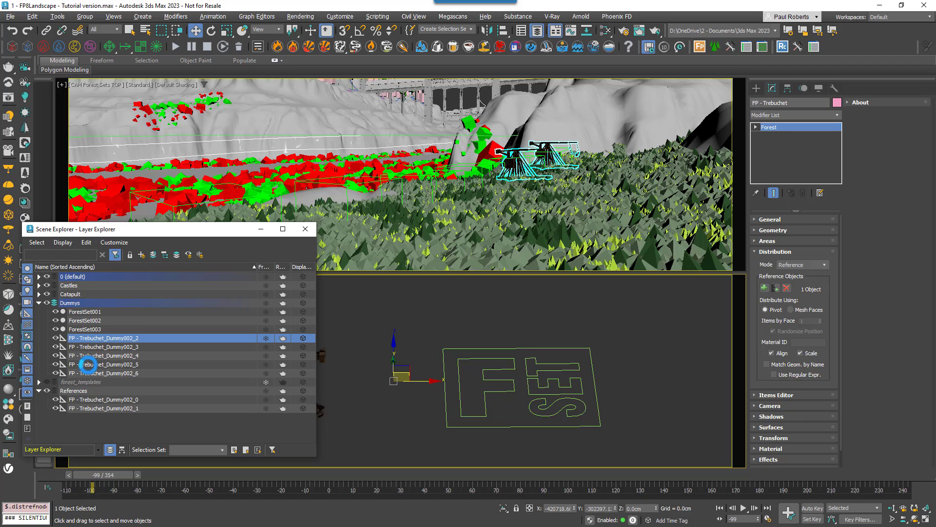
left_click_drag(87, 364, 83, 389)
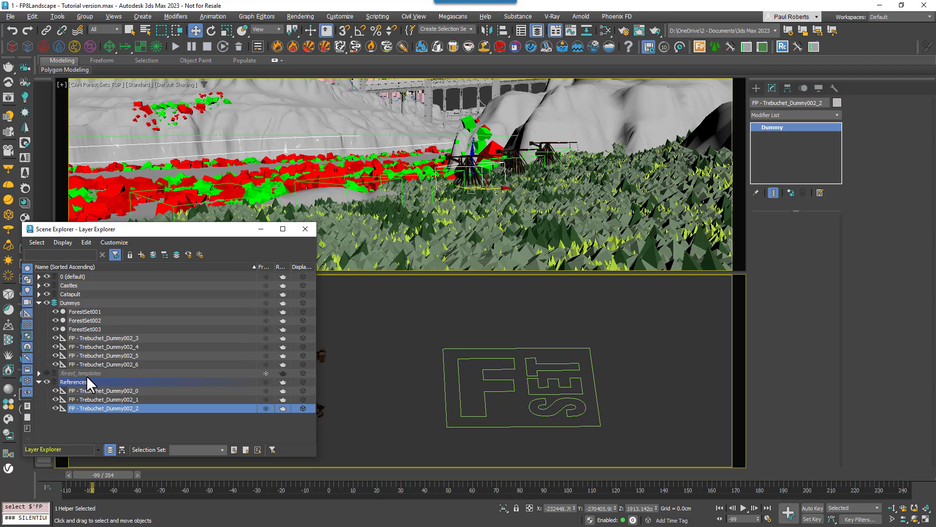
left_click_drag(90, 339, 153, 405)
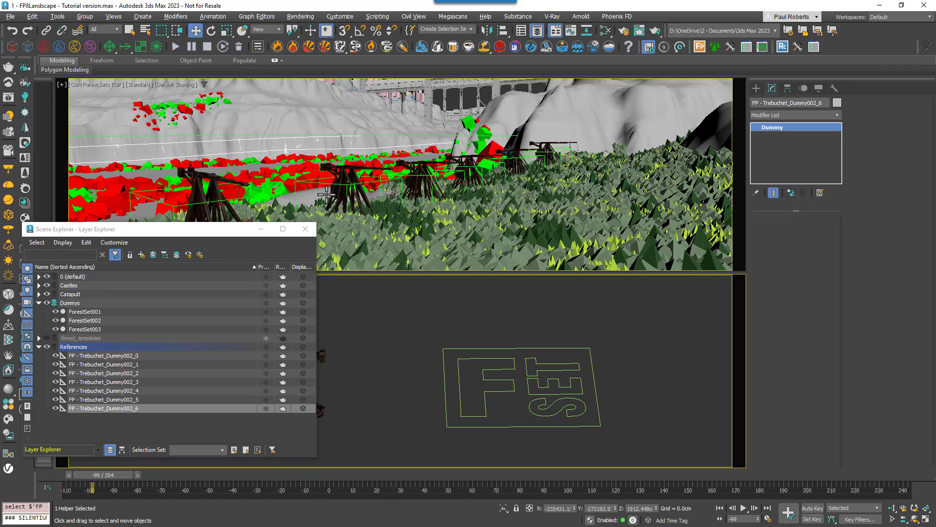
left_click(365, 217)
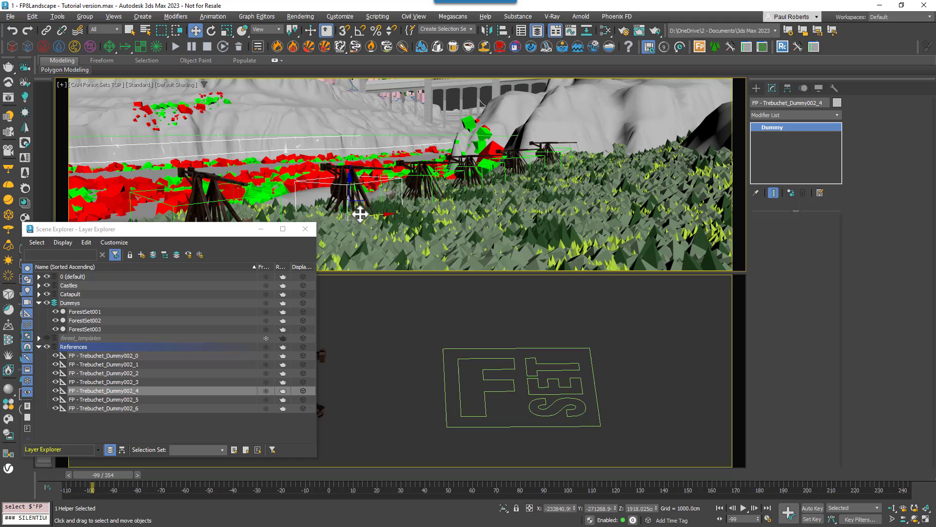
left_click_drag(355, 211, 485, 264)
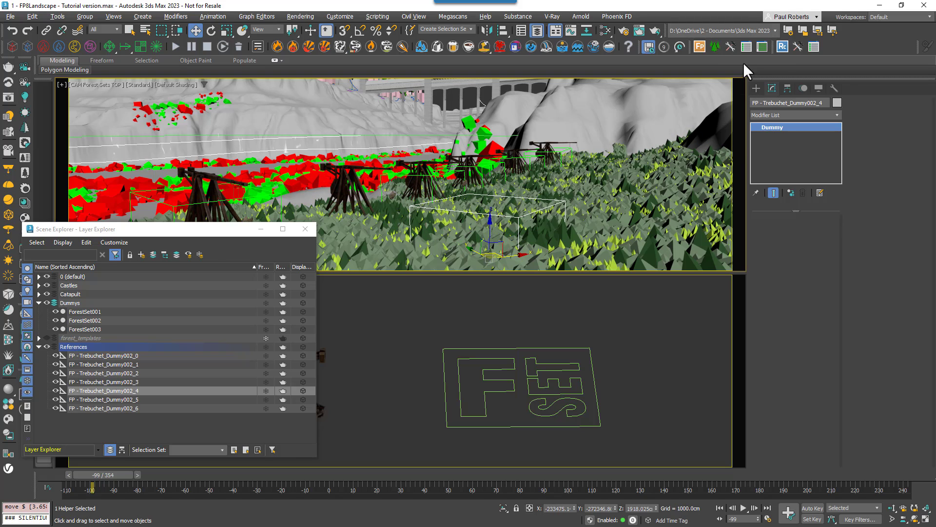
Step: Regenerate every forest object in Forest Lister so a trebuchet appears on Dummy002_4, then close both lists
left_click(747, 47)
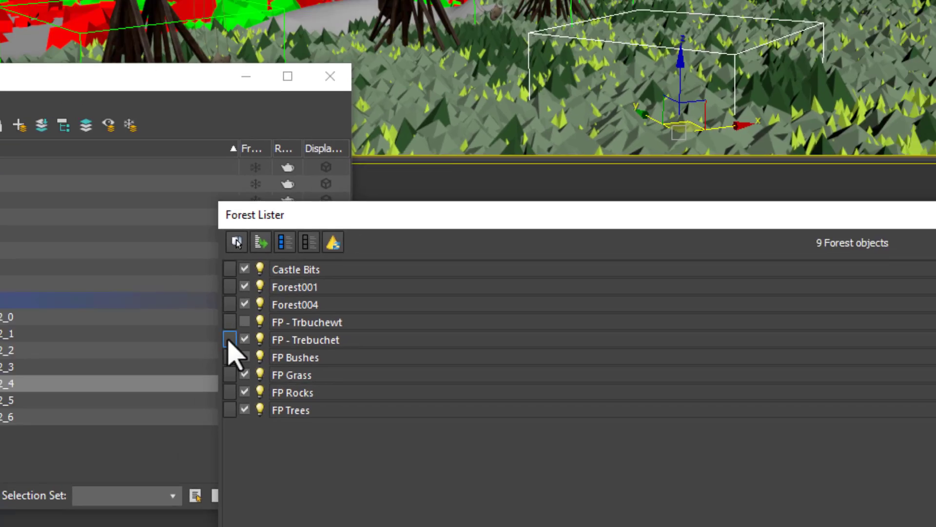
left_click(207, 311)
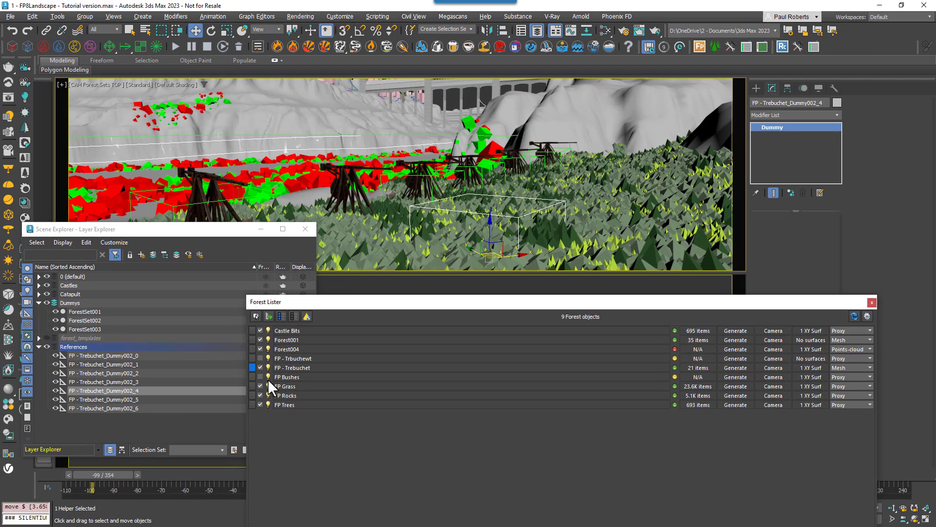
left_click(281, 317)
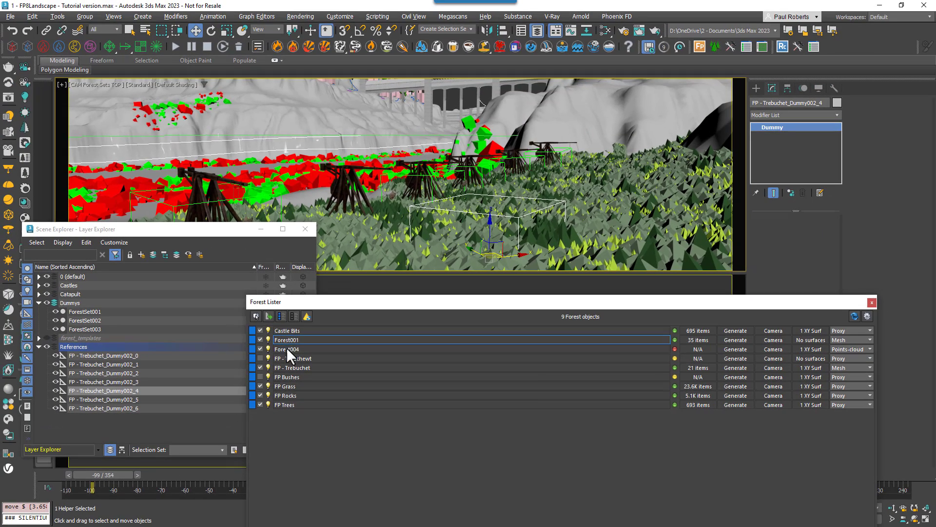
left_click(307, 316)
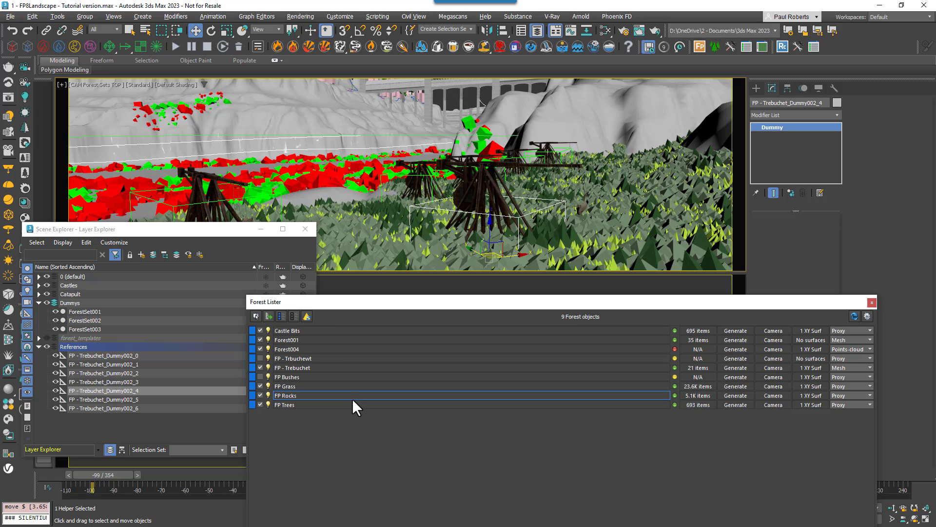
left_click(873, 302)
left_click(306, 229)
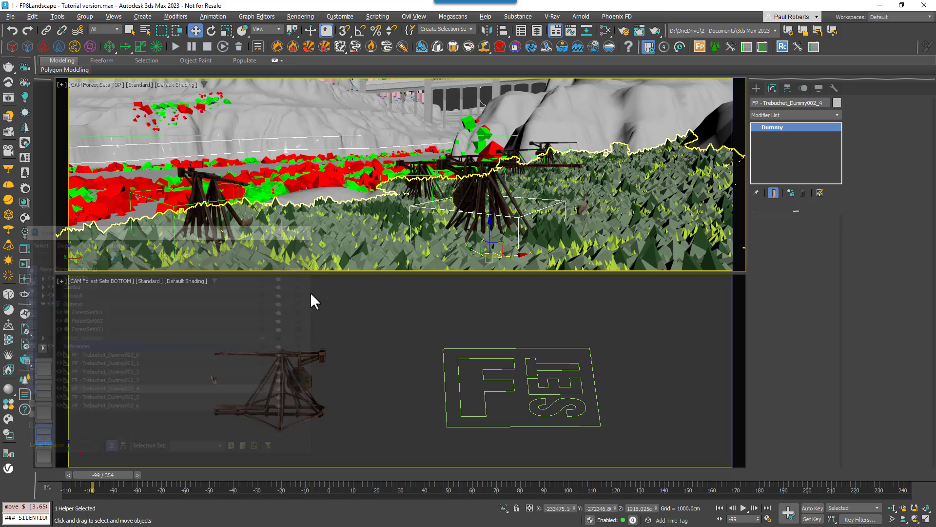
Step: Set the time slider back to frame -1 and switch to Select and Move (W)
left_click_drag(89, 475, 317, 476)
key("w")
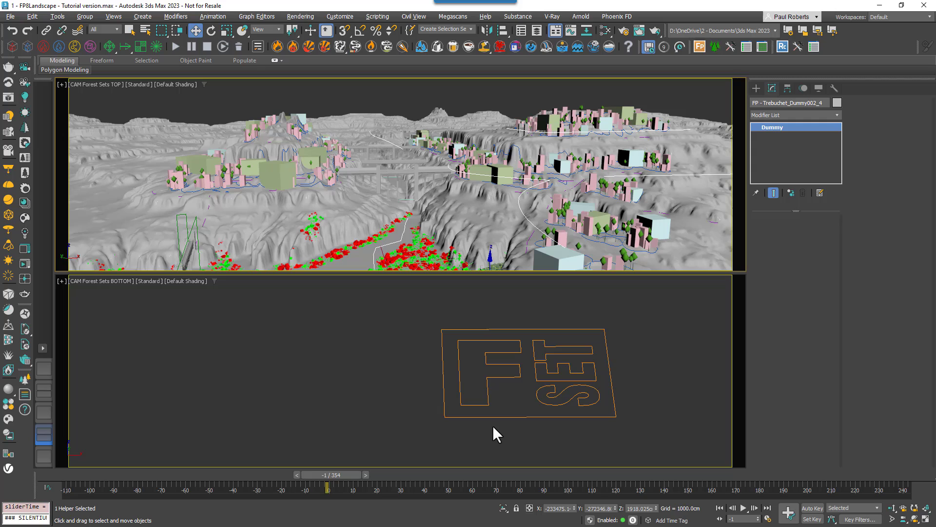